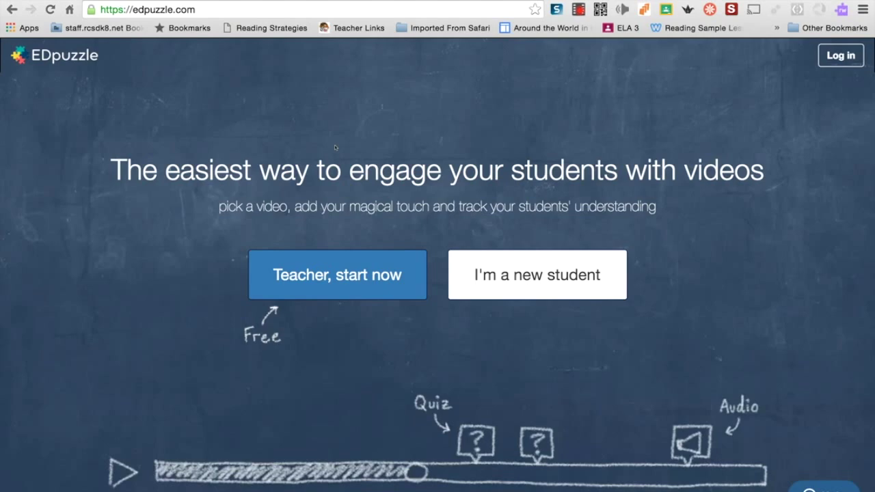
Log in to EDpuzzle as a teacher with the existing Google account.
{"action": "left_click", "coordinate": [829, 61]}
{"action": "left_click", "coordinate": [394, 160]}
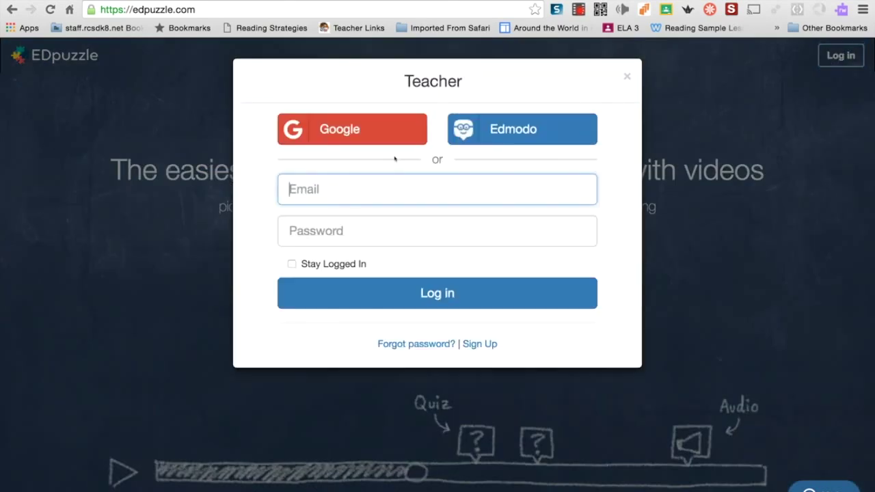
{"action": "left_click", "coordinate": [385, 134]}
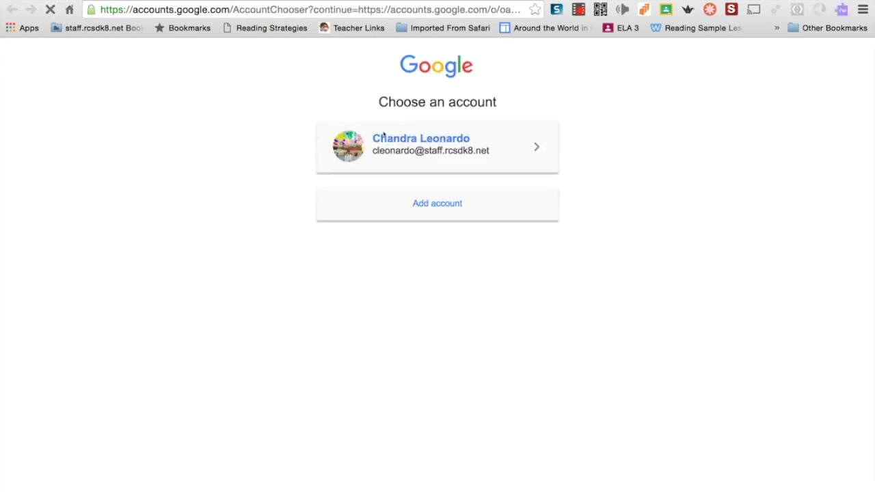
{"action": "left_click", "coordinate": [385, 134]}
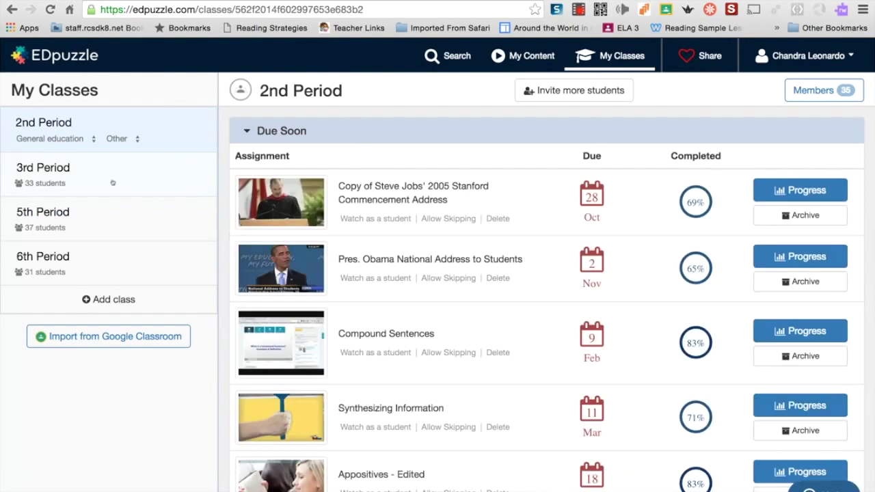
Open the 3rd Period class and look through its assignments that are due soon.
{"action": "left_click", "coordinate": [66, 178]}
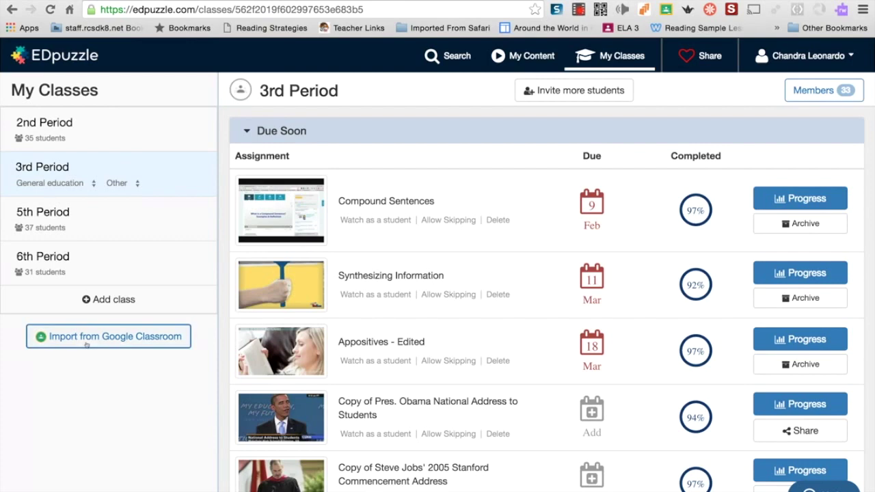
{"action": "scroll", "coordinate": [89, 345], "scroll_direction": "down", "scroll_amount": 3}
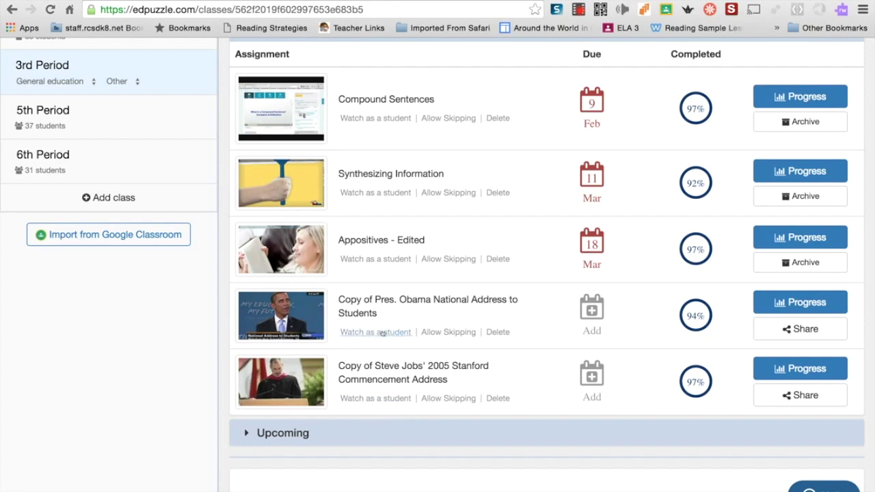
{"action": "scroll", "coordinate": [393, 301], "scroll_direction": "up", "scroll_amount": 2}
{"action": "scroll", "coordinate": [402, 278], "scroll_direction": "up", "scroll_amount": 1}
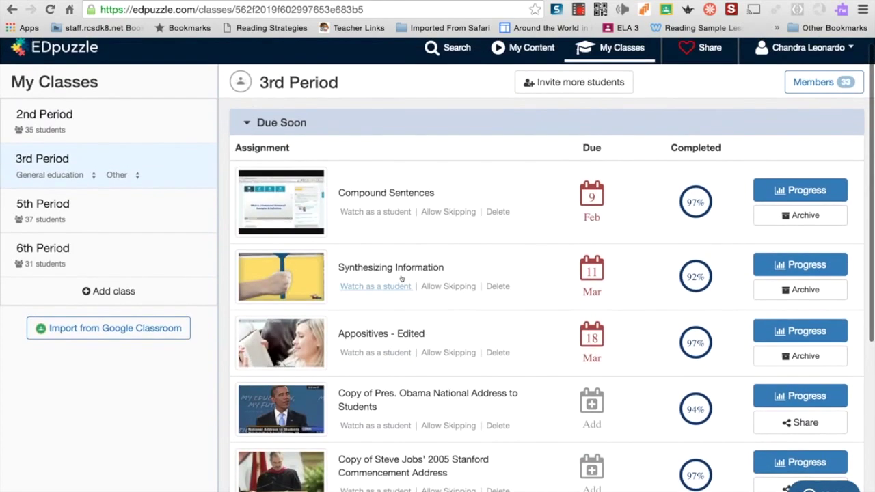
Open the video search page and browse the public channels and the latest created videos.
{"action": "left_click", "coordinate": [438, 62]}
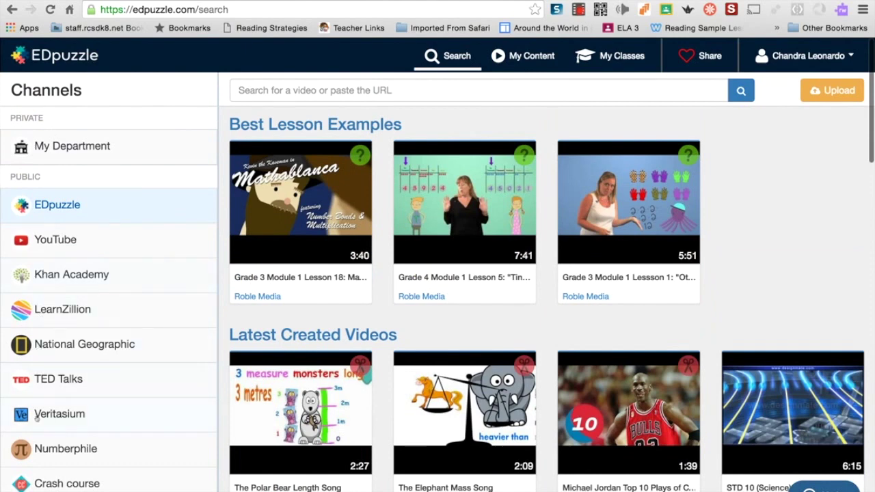
{"action": "scroll", "coordinate": [37, 457], "scroll_direction": "down", "scroll_amount": 3}
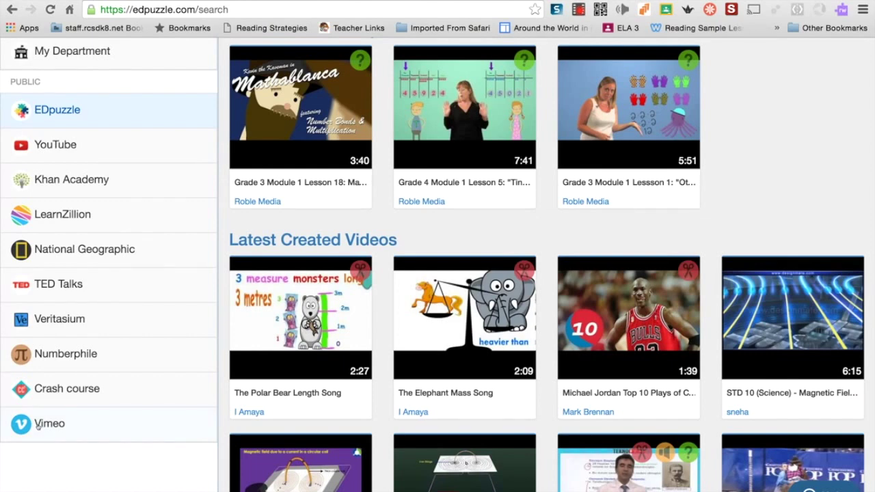
{"action": "scroll", "coordinate": [38, 425], "scroll_direction": "up", "scroll_amount": 3}
{"action": "mouse_move", "coordinate": [413, 397]}
{"action": "scroll", "coordinate": [413, 397], "scroll_direction": "down", "scroll_amount": 4}
Use the Michael Jordan top 10 plays video in the editor and look over its crop timeline.
{"action": "mouse_move", "coordinate": [624, 277]}
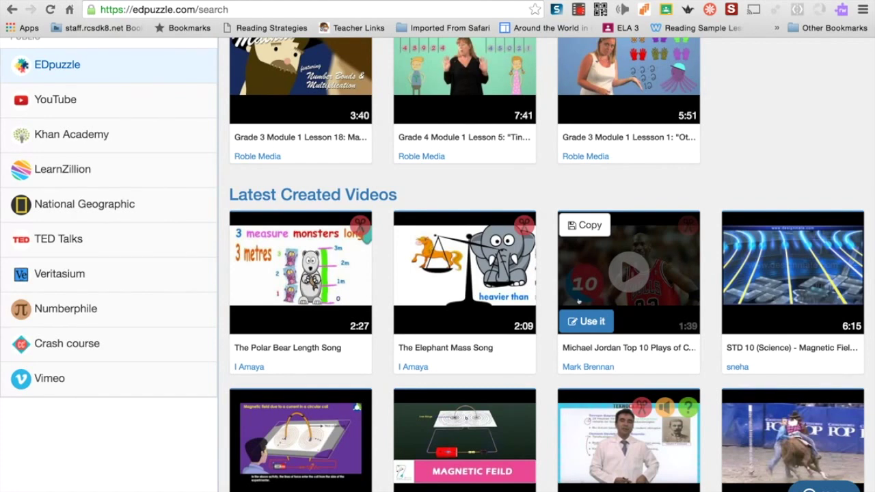
{"action": "left_click", "coordinate": [585, 227]}
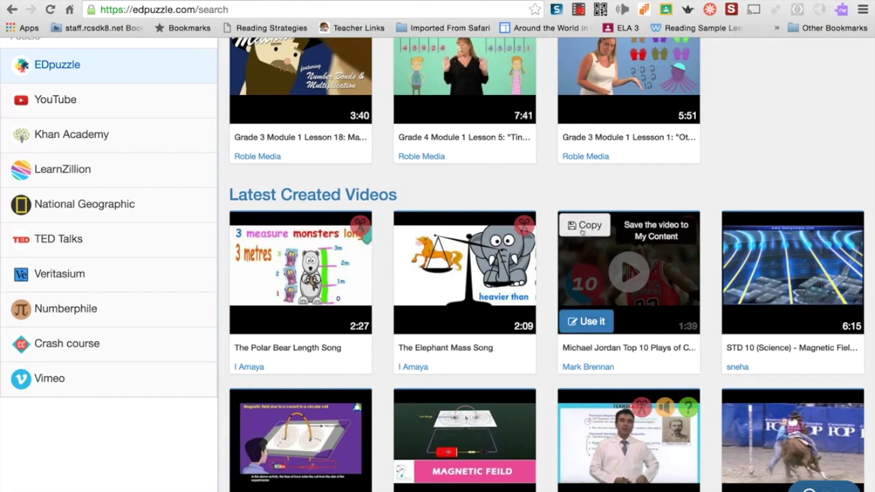
{"action": "left_click", "coordinate": [576, 324]}
{"action": "scroll", "coordinate": [576, 327], "scroll_direction": "down", "scroll_amount": 1}
{"action": "scroll", "coordinate": [577, 326], "scroll_direction": "up", "scroll_amount": 1}
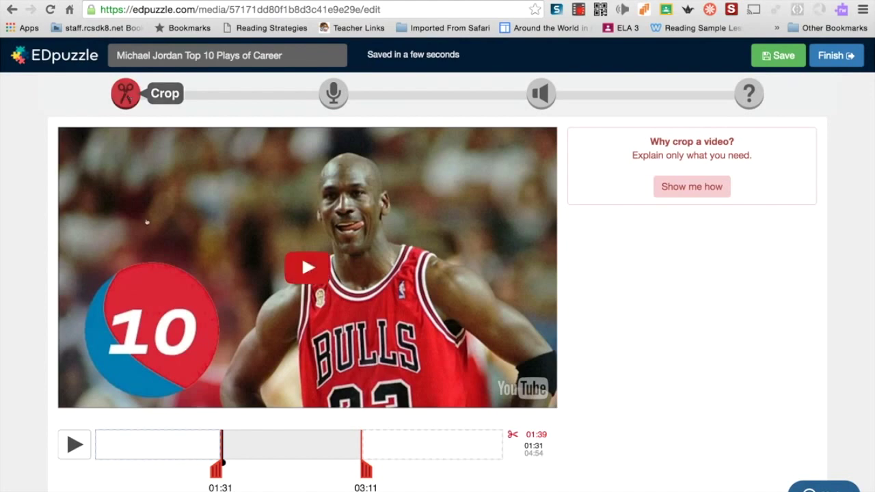
{"action": "scroll", "coordinate": [205, 273], "scroll_direction": "down", "scroll_amount": 3}
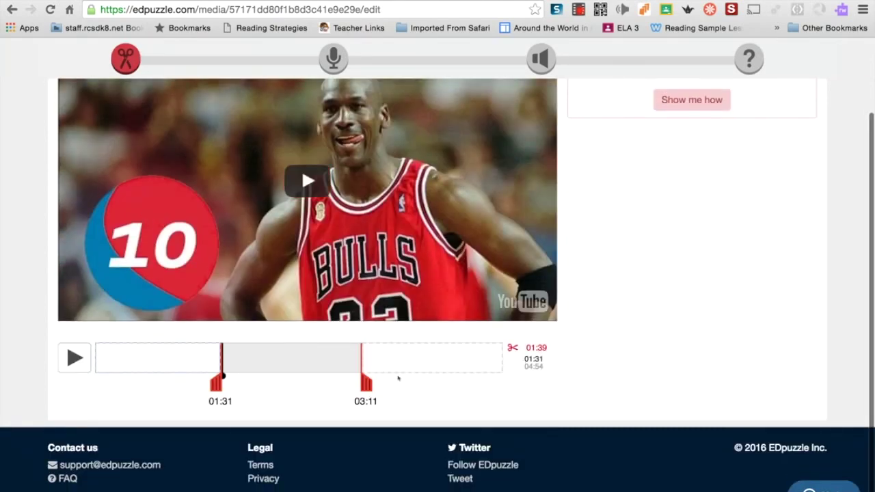
{"action": "scroll", "coordinate": [399, 379], "scroll_direction": "up", "scroll_amount": 3}
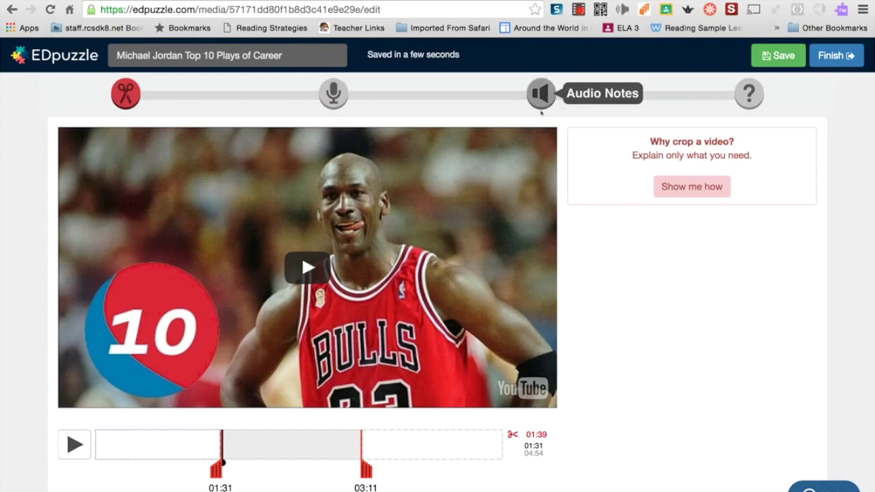
View the Audio Notes stage and the quiz stage of the Michael Jordan video.
{"action": "left_click", "coordinate": [542, 96]}
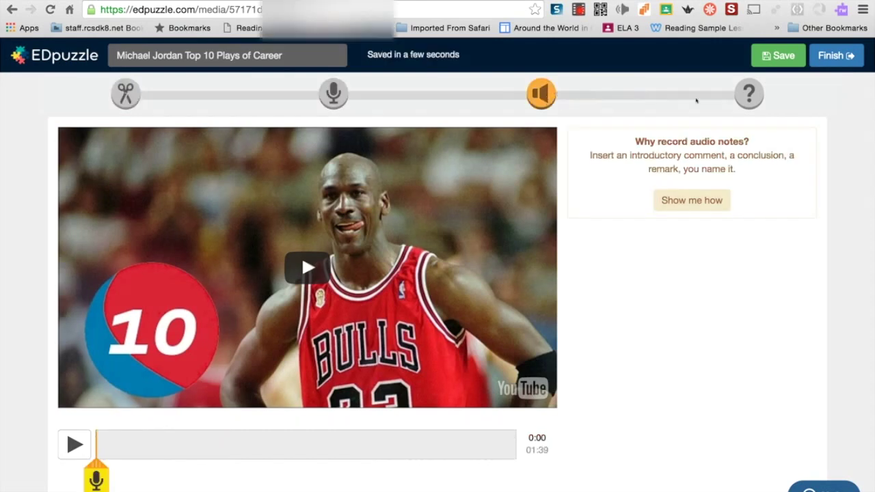
{"action": "left_click", "coordinate": [737, 99]}
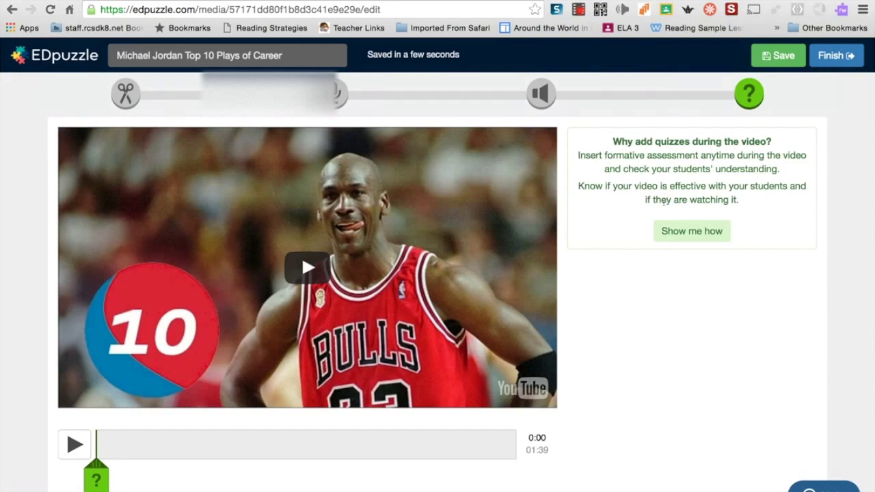
{"action": "scroll", "coordinate": [264, 312], "scroll_direction": "down", "scroll_amount": 1}
{"action": "scroll", "coordinate": [264, 312], "scroll_direction": "up", "scroll_amount": 1}
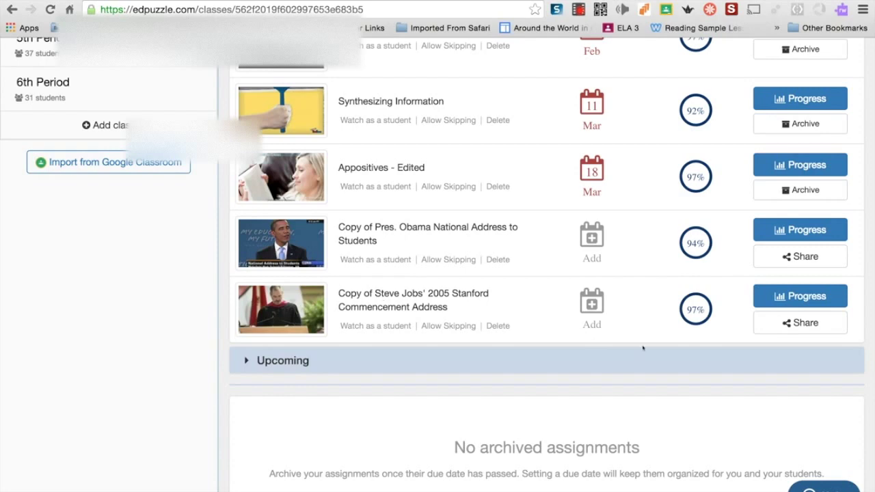
Open the progress for the Steve Jobs' 2005 Stanford Commencement Address assignment and review the students' grades.
{"action": "left_click", "coordinate": [774, 305]}
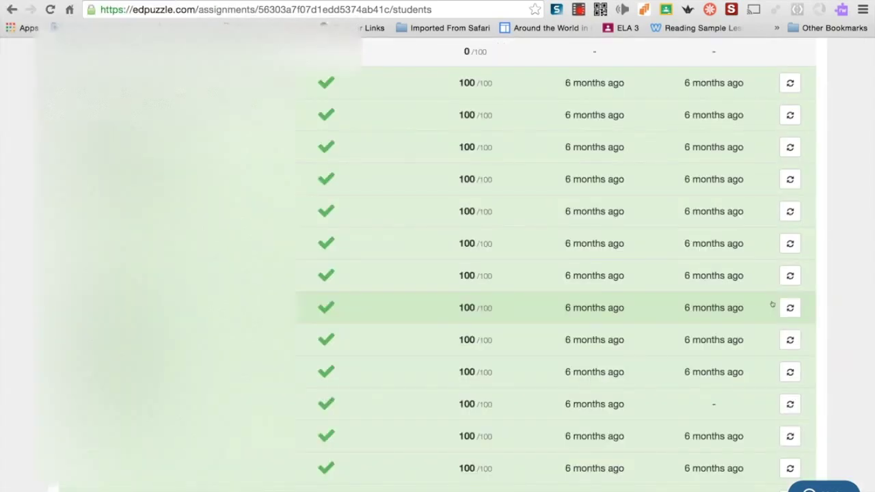
{"action": "scroll", "coordinate": [773, 304], "scroll_direction": "down", "scroll_amount": 3}
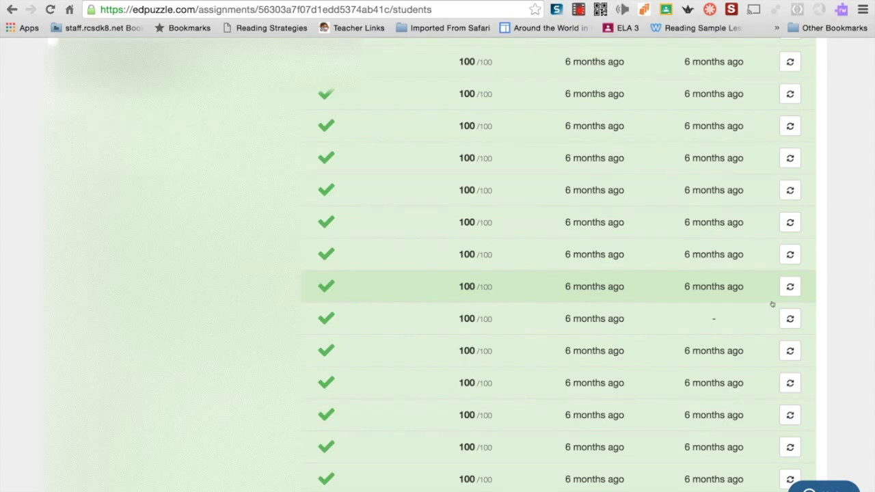
{"action": "scroll", "coordinate": [773, 303], "scroll_direction": "down", "scroll_amount": 1}
Open one student's individual progress and review the video views, grade and answers to both quizzes.
{"action": "left_click", "coordinate": [771, 303]}
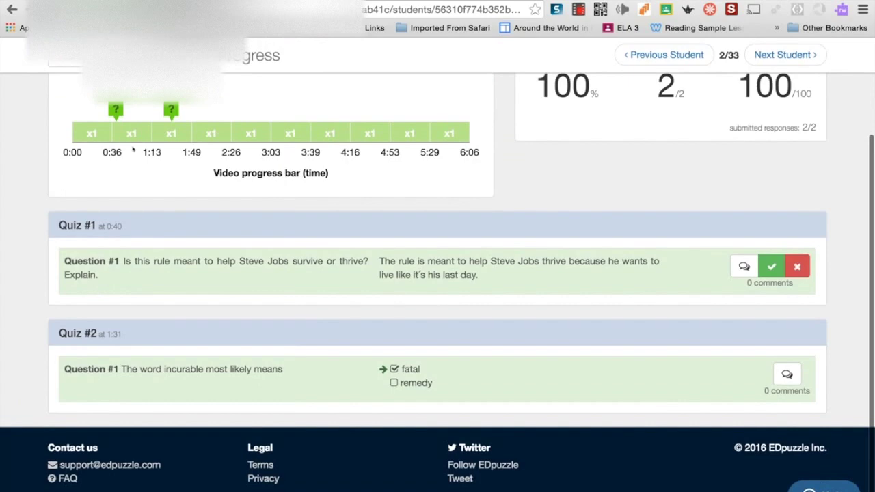
{"action": "scroll", "coordinate": [133, 149], "scroll_direction": "up", "scroll_amount": 3}
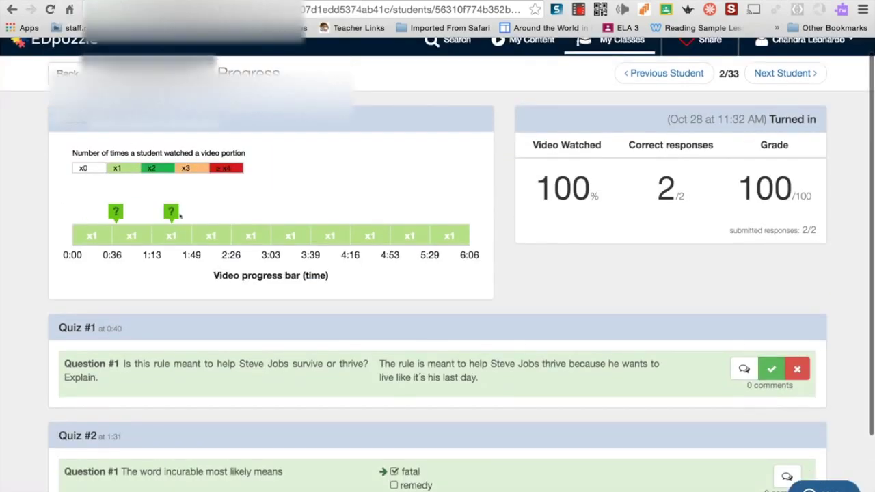
{"action": "scroll", "coordinate": [205, 185], "scroll_direction": "down", "scroll_amount": 2}
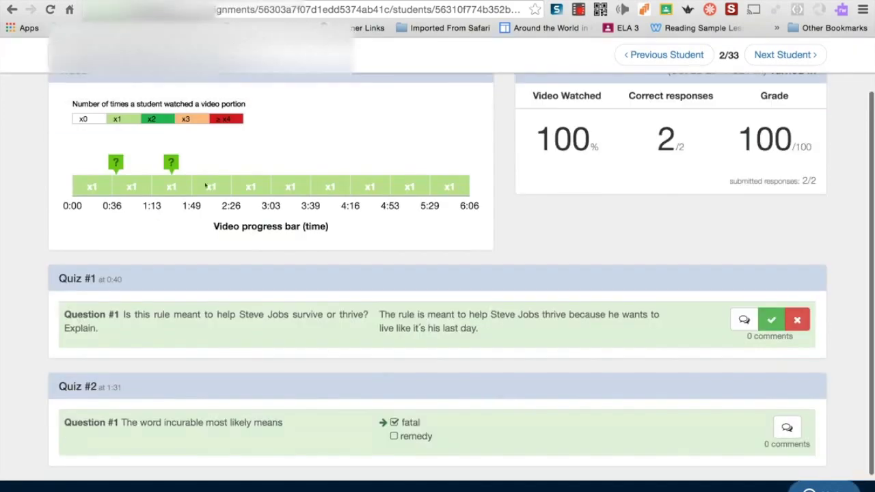
{"action": "scroll", "coordinate": [225, 223], "scroll_direction": "down", "scroll_amount": 2}
{"action": "scroll", "coordinate": [225, 224], "scroll_direction": "up", "scroll_amount": 3}
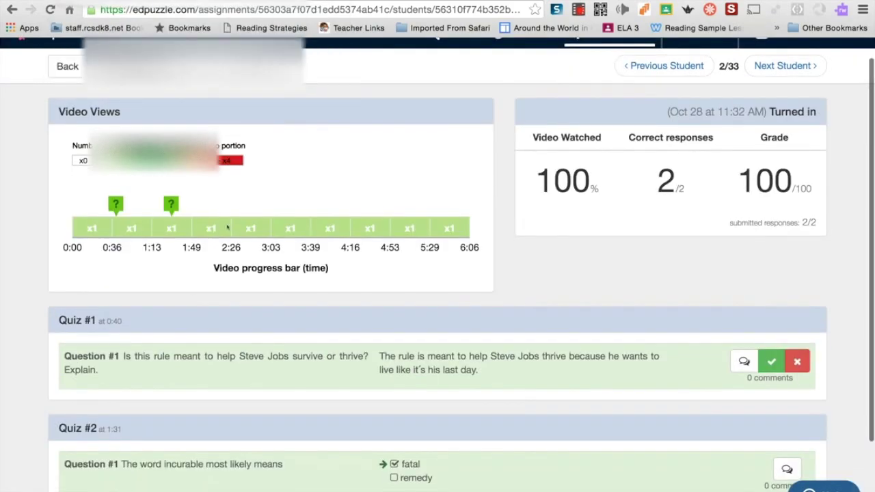
{"action": "scroll", "coordinate": [227, 226], "scroll_direction": "down", "scroll_amount": 3}
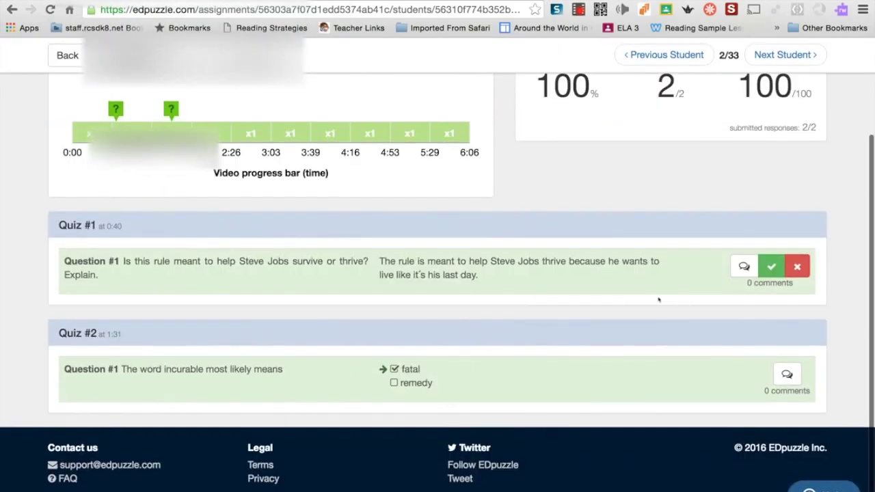
{"action": "scroll", "coordinate": [419, 369], "scroll_direction": "up", "scroll_amount": 4}
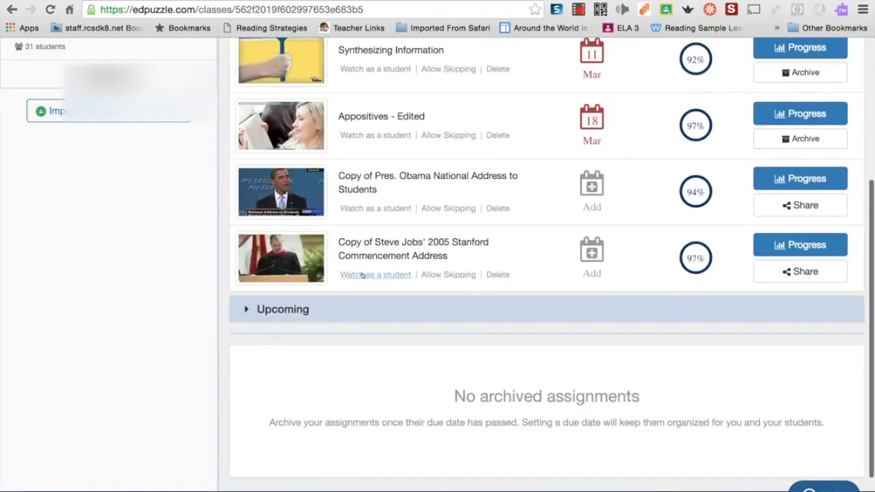
Preview the Steve Jobs assignment as a student, playing the video briefly and pausing it.
{"action": "left_click", "coordinate": [362, 274]}
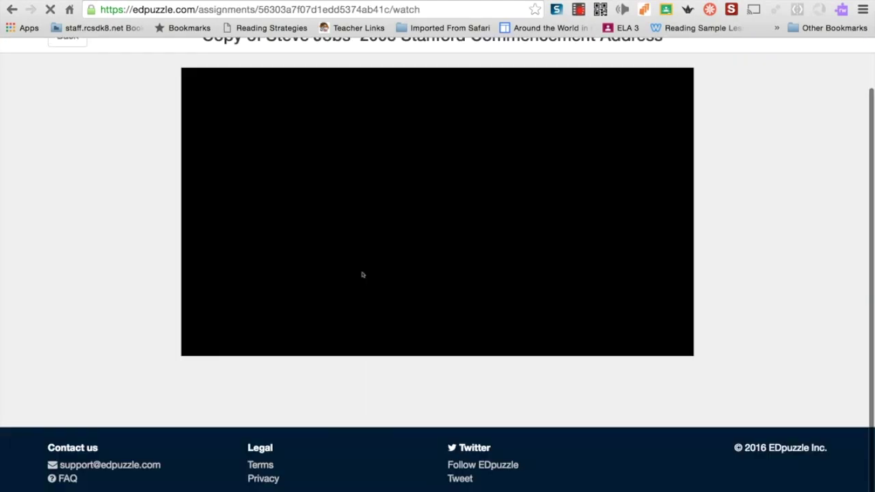
{"action": "scroll", "coordinate": [363, 275], "scroll_direction": "up", "scroll_amount": 2}
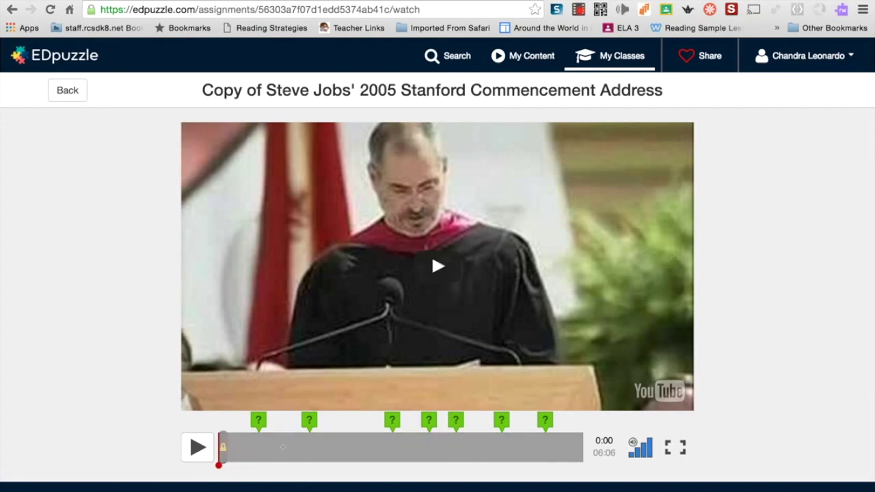
{"action": "left_click", "coordinate": [197, 447]}
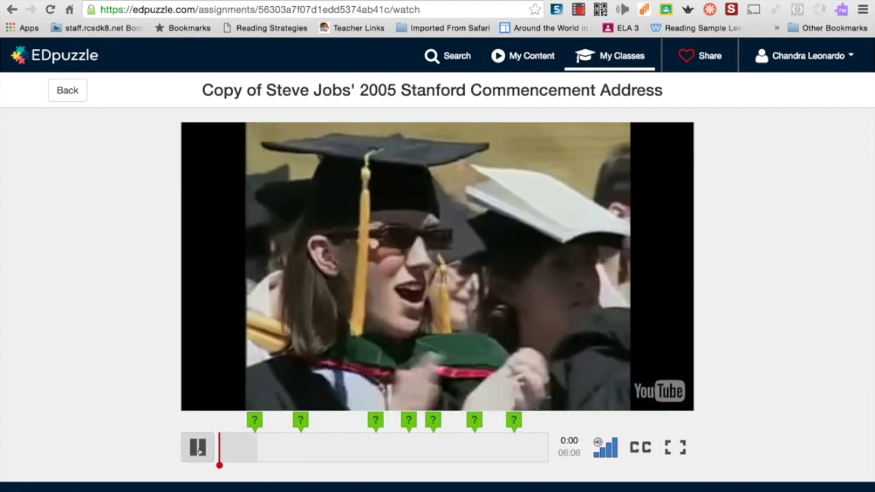
{"action": "left_click", "coordinate": [198, 447]}
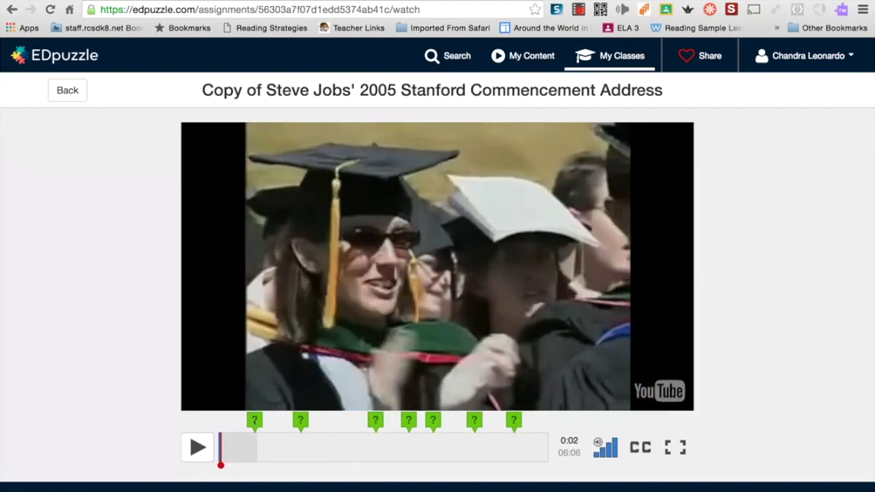
Return from the student preview to the 3rd Period class and look over its assignment list.
{"action": "left_click", "coordinate": [766, 58]}
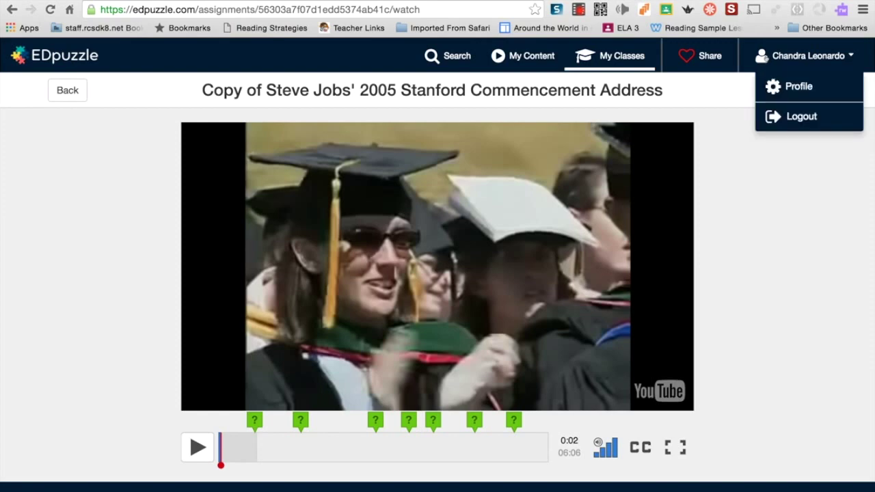
{"action": "left_click", "coordinate": [71, 98]}
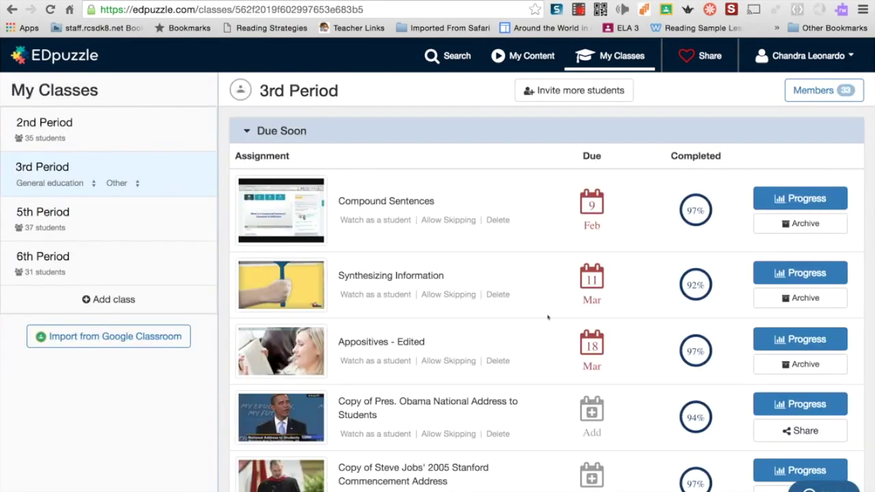
{"action": "scroll", "coordinate": [550, 314], "scroll_direction": "down", "scroll_amount": 5}
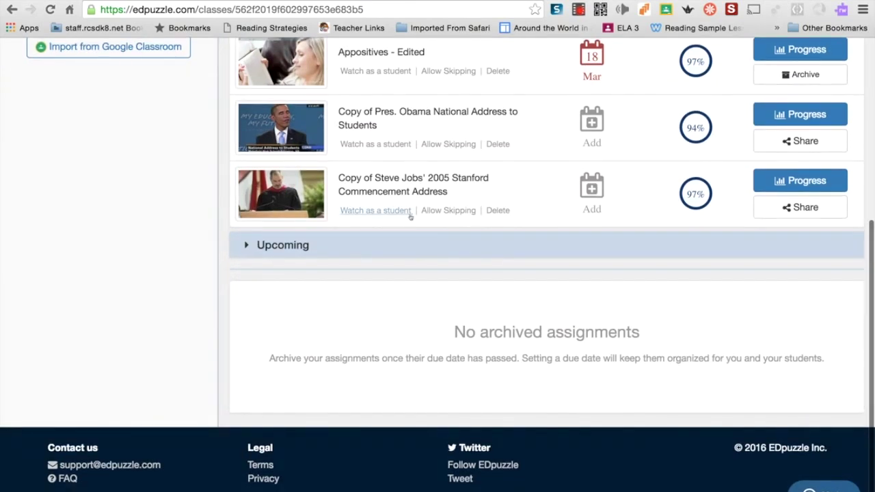
{"action": "scroll", "coordinate": [391, 293], "scroll_direction": "up", "scroll_amount": 2}
{"action": "scroll", "coordinate": [391, 293], "scroll_direction": "up", "scroll_amount": 3}
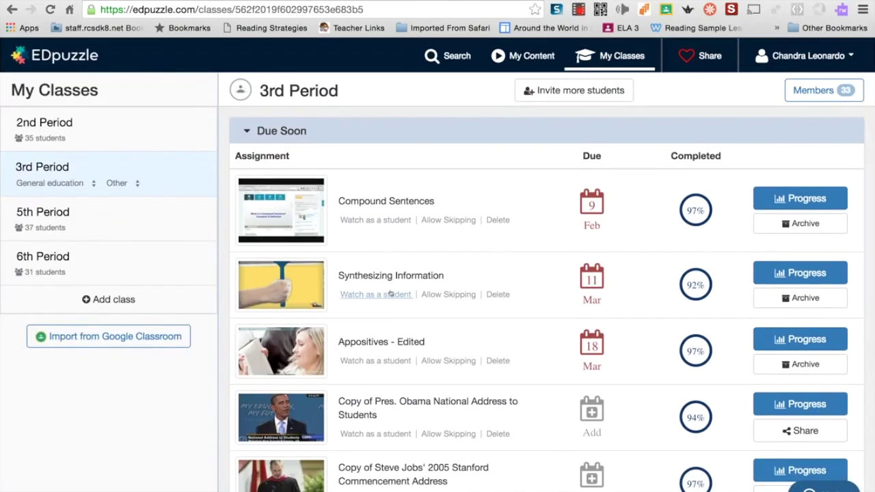
Open the video search page and view the options for the first Best Lesson Examples video.
{"action": "left_click", "coordinate": [424, 61]}
{"action": "mouse_move", "coordinate": [317, 236]}
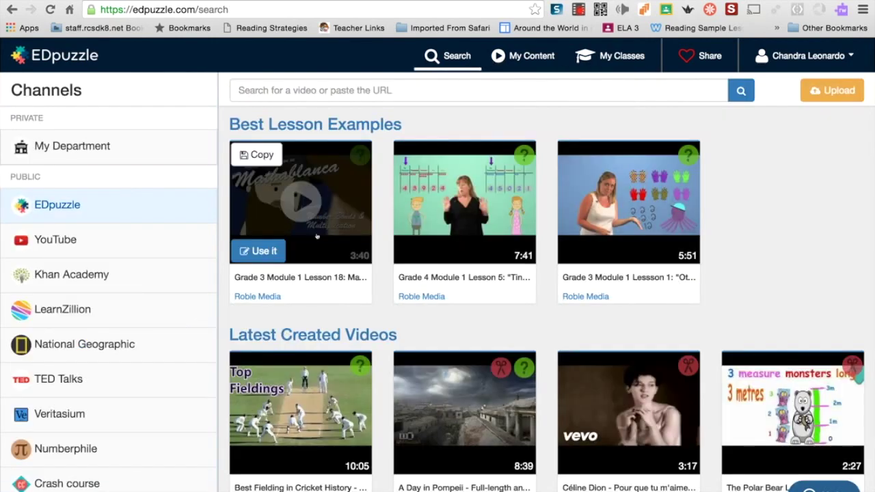